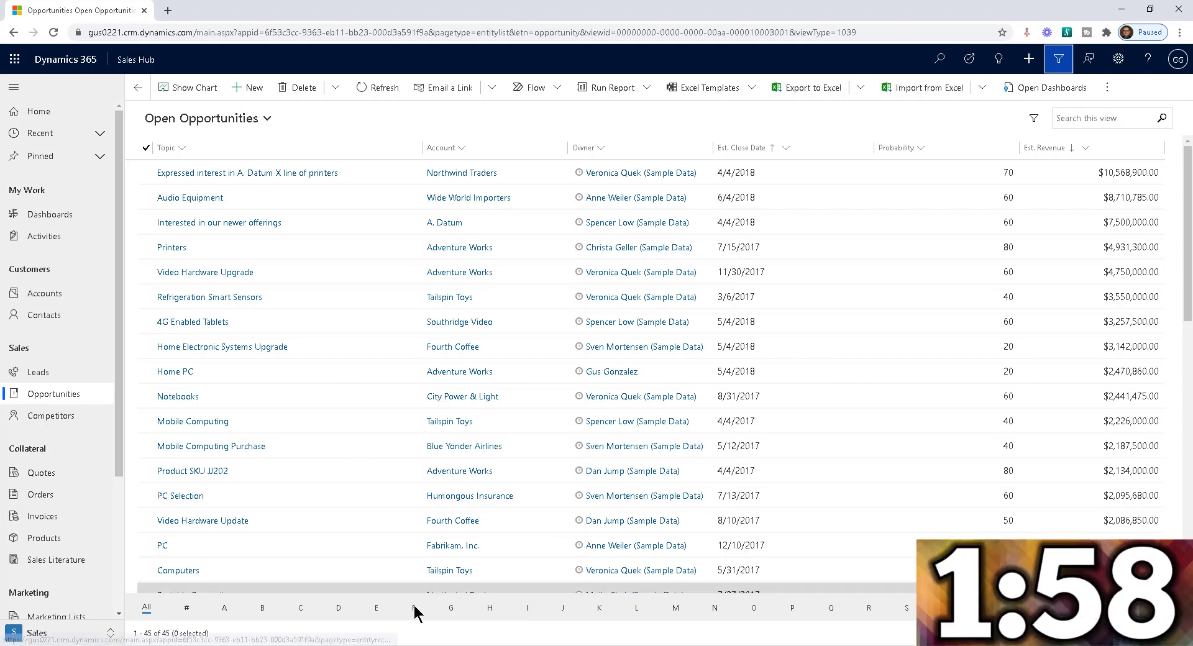
Step: Switch to the Advanced Find window and add an Est. Close Date clause set to On or After 4/1/2018
{"action": "mouse_move", "coordinate": [410, 637]}
{"action": "left_click", "coordinate": [475, 593]}
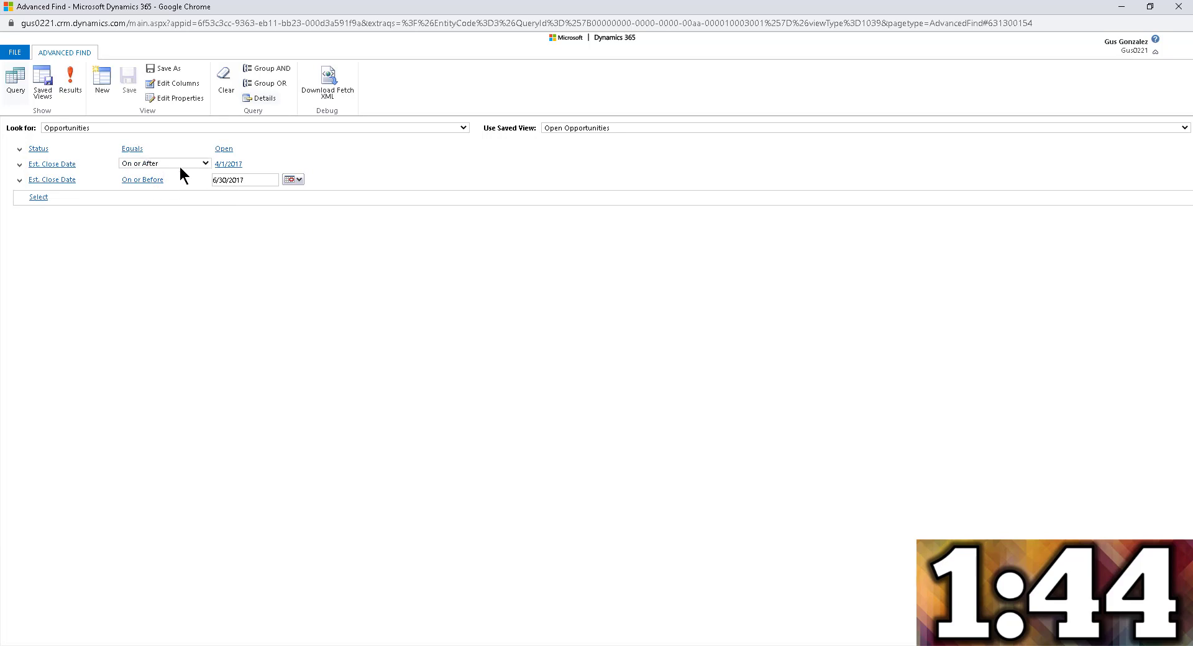
{"action": "left_click", "coordinate": [66, 195]}
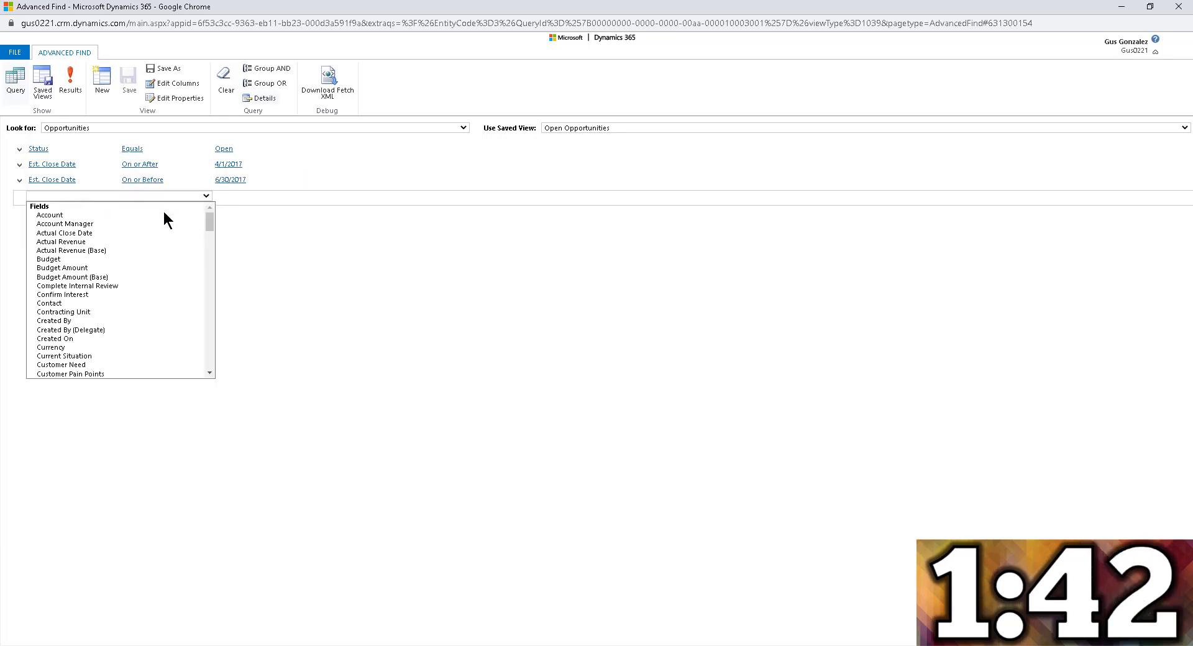
{"action": "scroll", "coordinate": [208, 225], "scroll_direction": "down", "scroll_amount": 3}
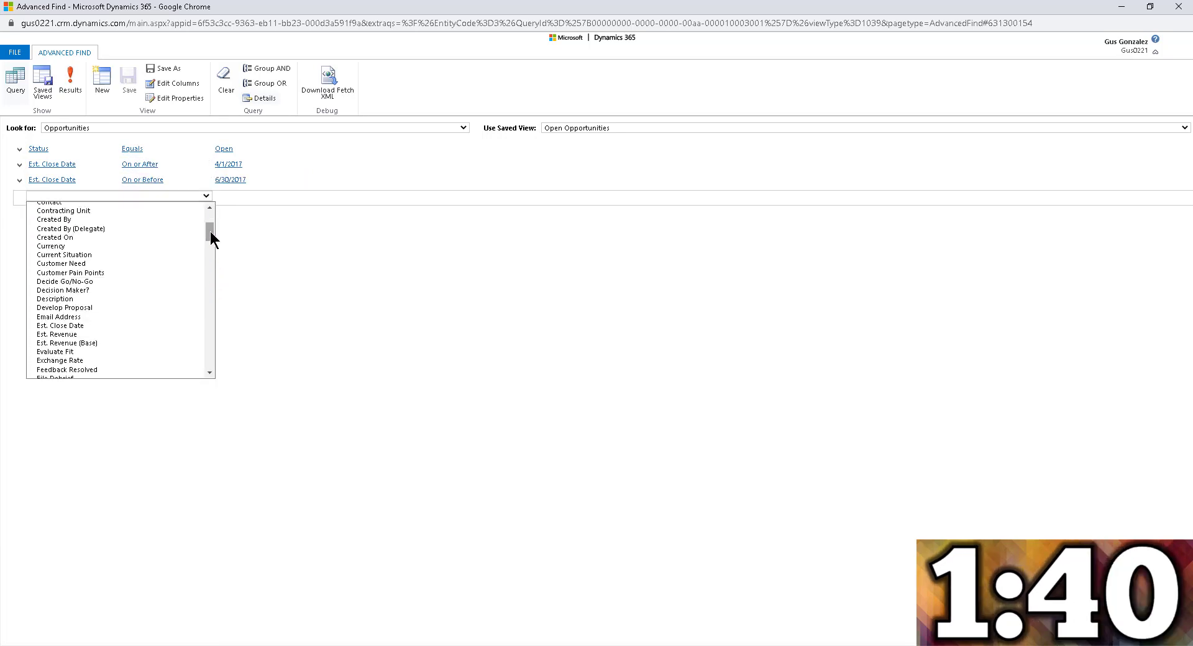
{"action": "left_click", "coordinate": [99, 326]}
{"action": "left_click", "coordinate": [130, 195]}
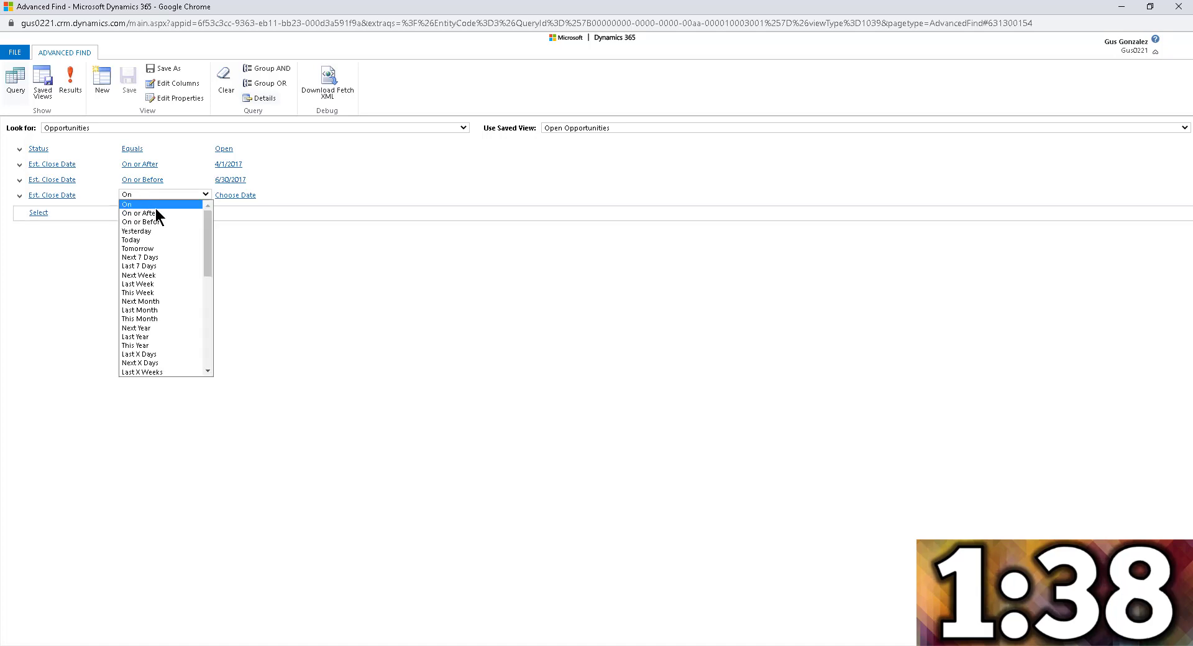
{"action": "left_click", "coordinate": [198, 213]}
{"action": "left_click", "coordinate": [236, 195]}
{"action": "type", "text": "4"}
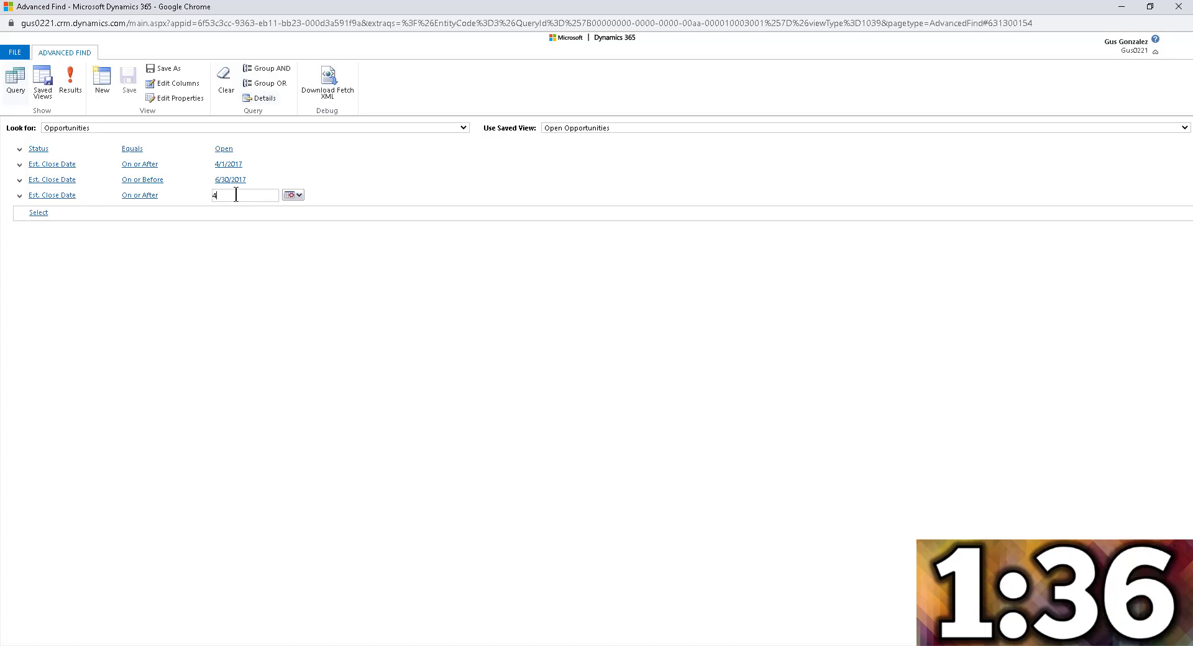
{"action": "type", "text": "/1/2018"}
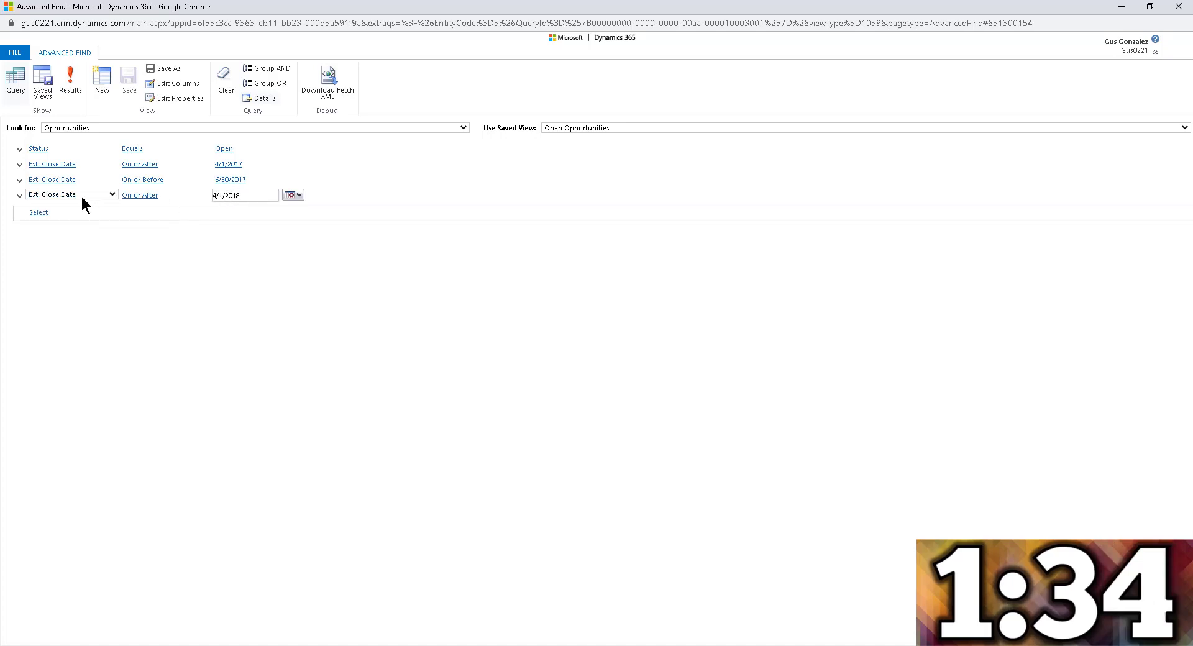
Step: Add another Est. Close Date clause set to On or Before 6/30/2018
{"action": "left_click", "coordinate": [59, 212]}
{"action": "left_click_drag", "start_coordinate": [209, 240], "coordinate": [210, 252]}
{"action": "left_click", "coordinate": [91, 311]}
{"action": "left_click", "coordinate": [145, 210]}
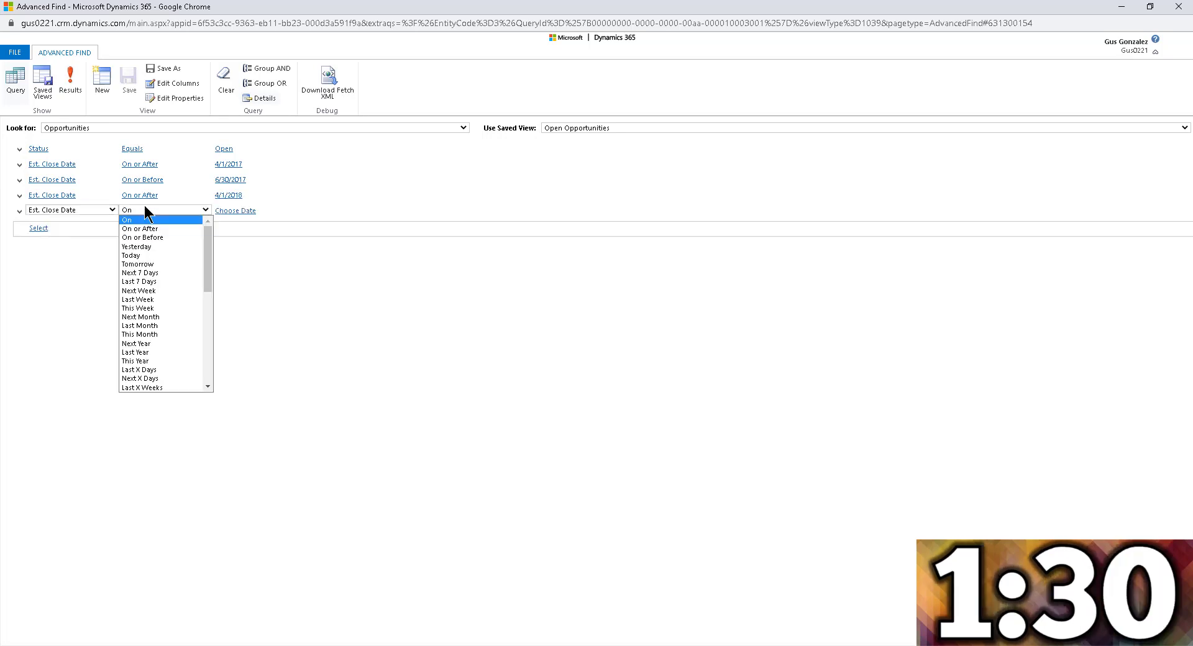
{"action": "left_click", "coordinate": [158, 237]}
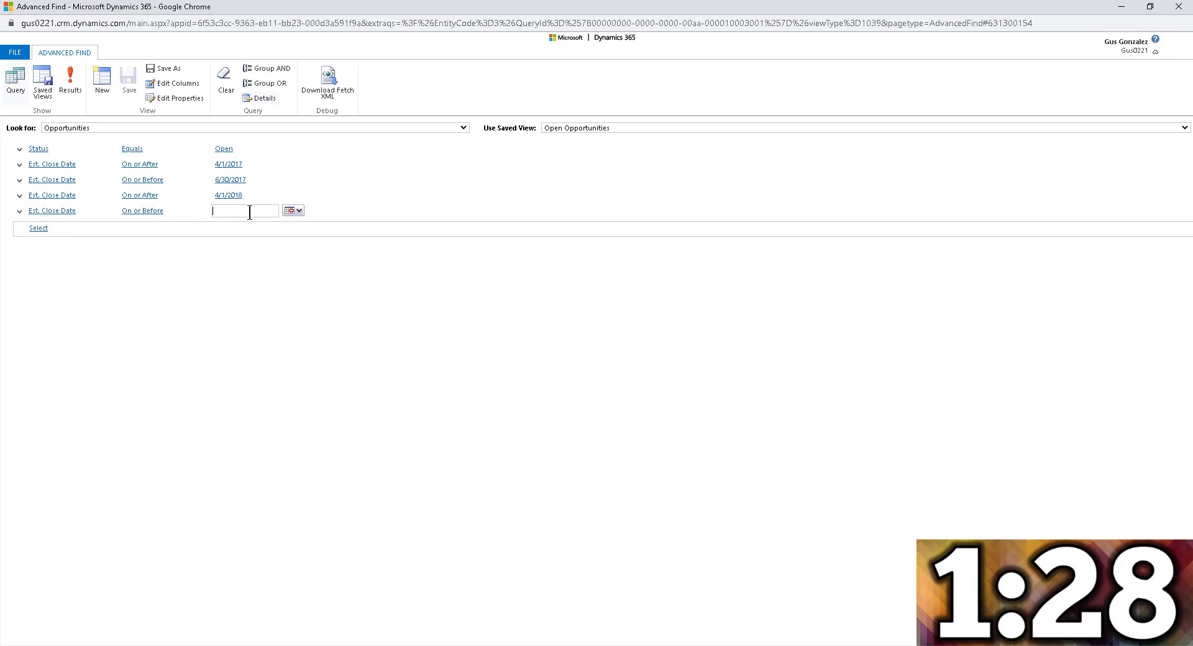
{"action": "type", "text": "6/30/2018"}
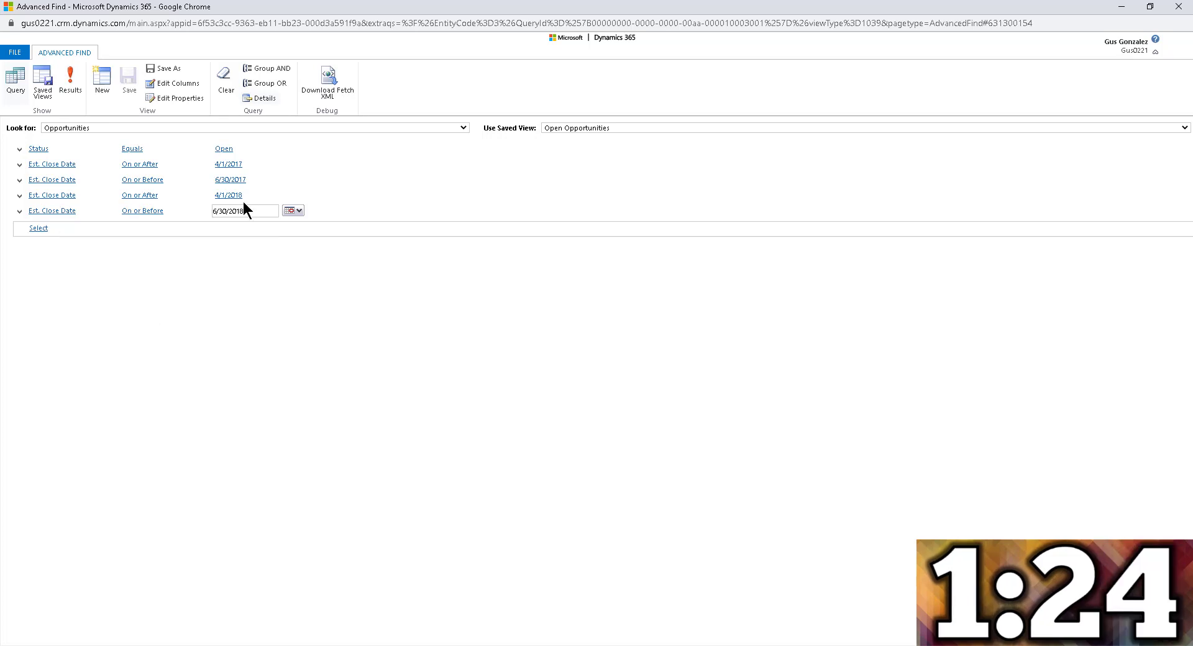
{"action": "left_click", "coordinate": [242, 165]}
{"action": "left_click", "coordinate": [243, 207]}
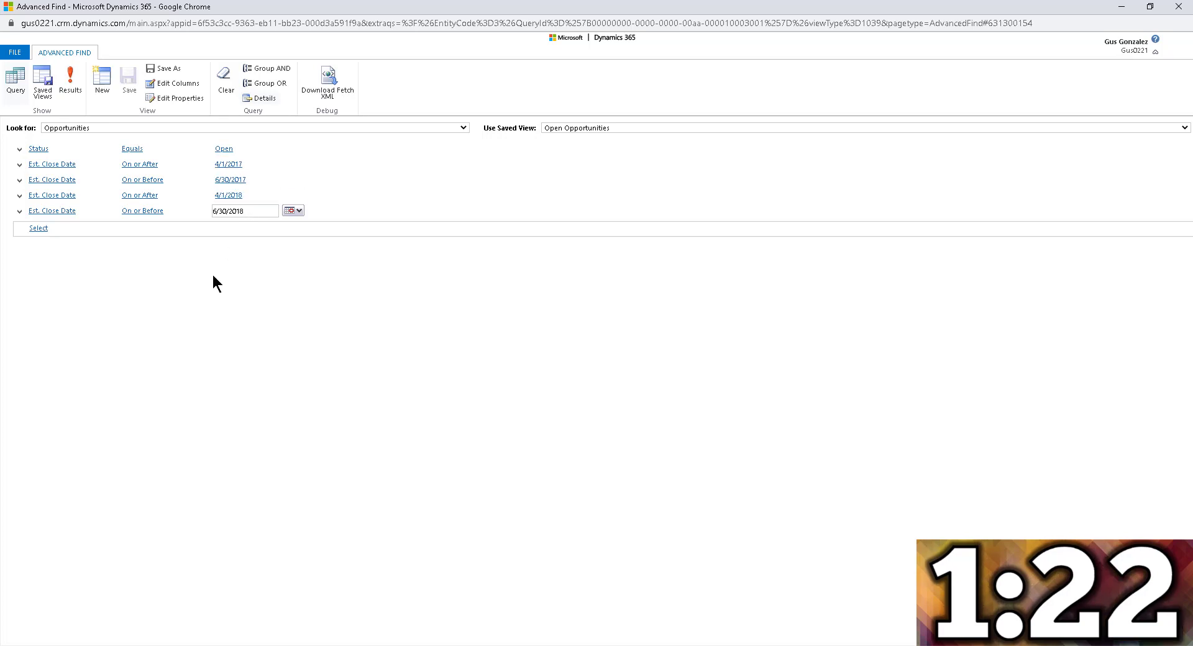
Step: Run the ungrouped query, return to its criteria and review the four Est. Close Date values
{"action": "left_click", "coordinate": [72, 88]}
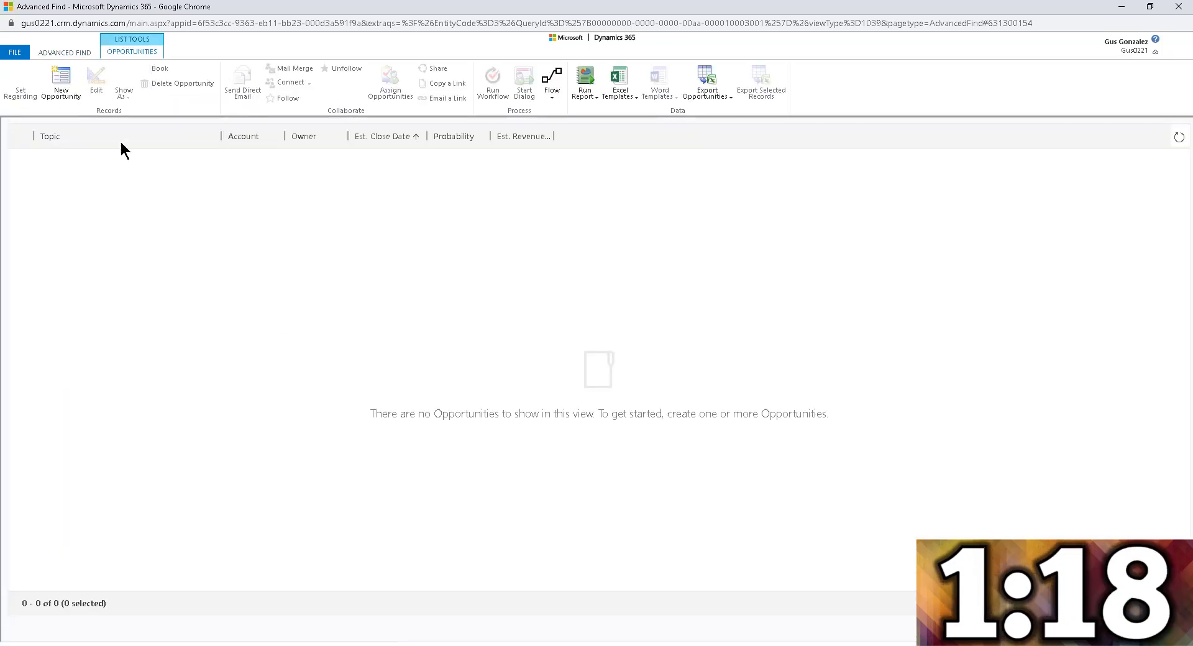
{"action": "left_click", "coordinate": [79, 53]}
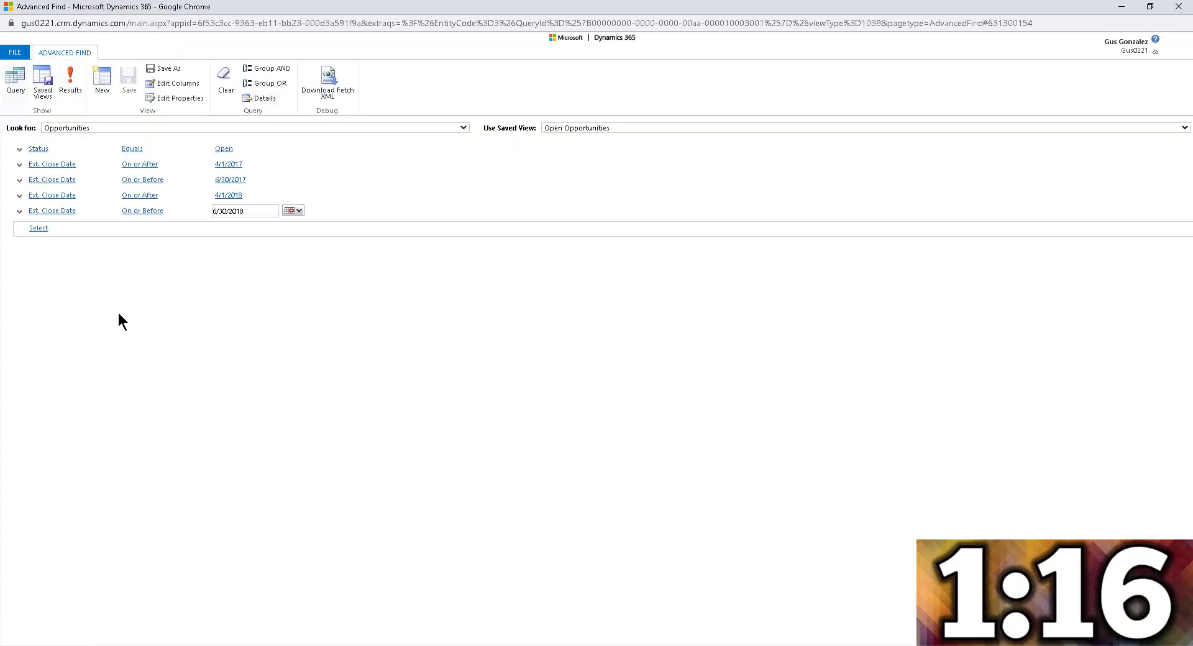
{"action": "left_click", "coordinate": [227, 165]}
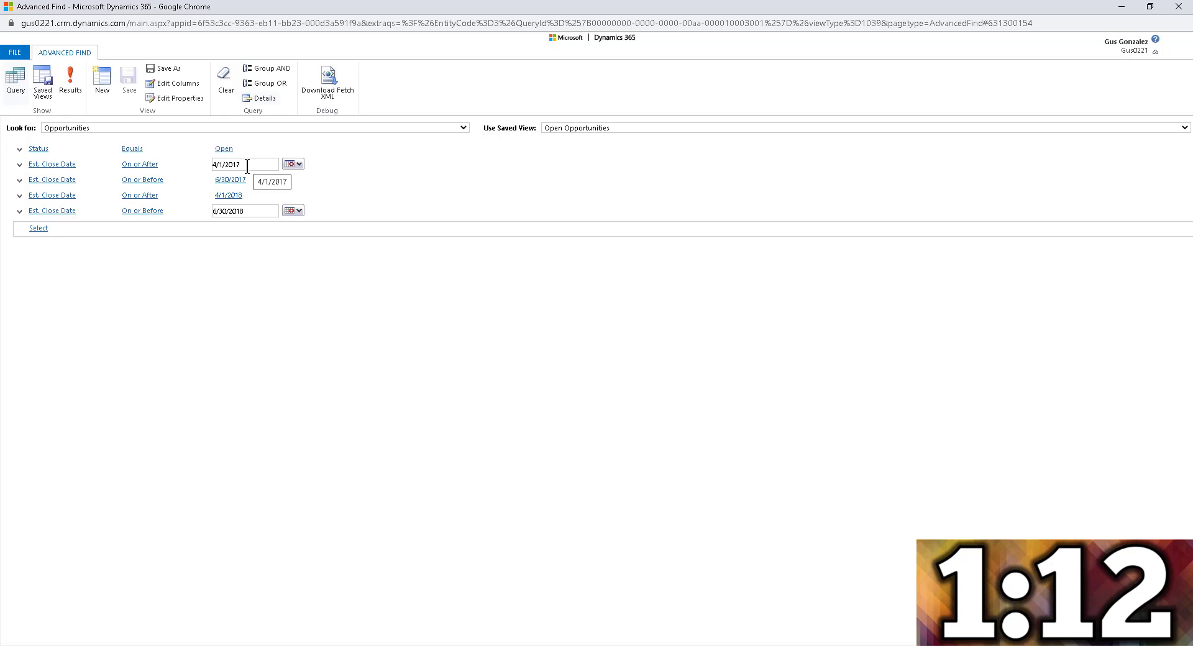
{"action": "left_click", "coordinate": [244, 179]}
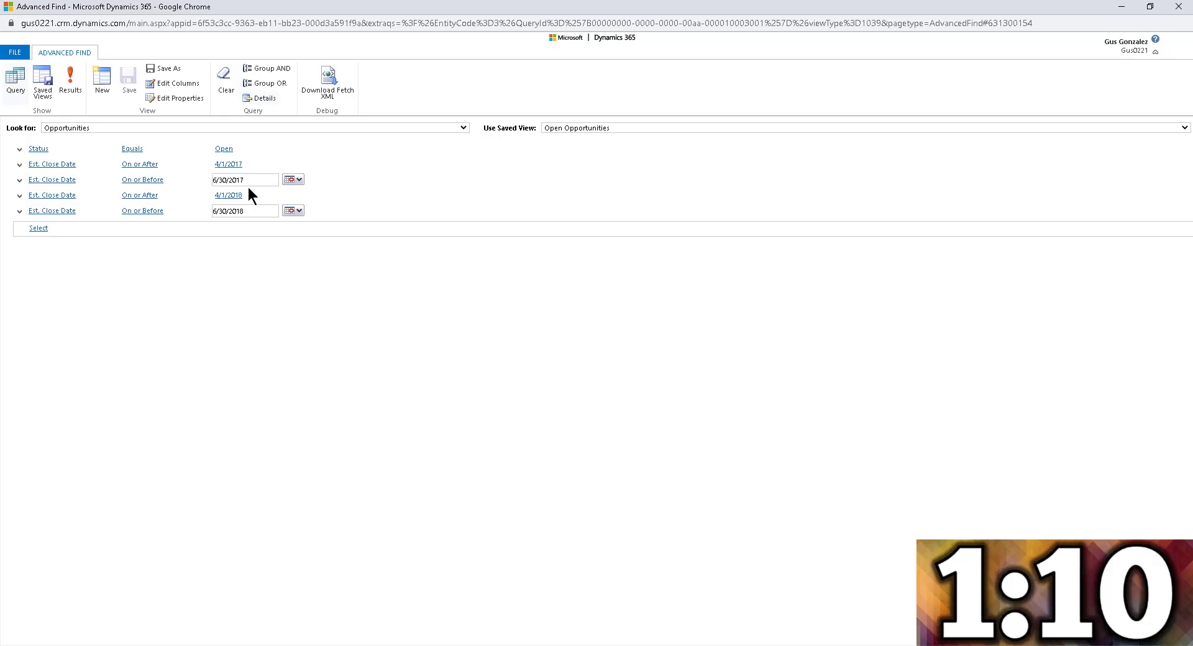
{"action": "left_click", "coordinate": [241, 195]}
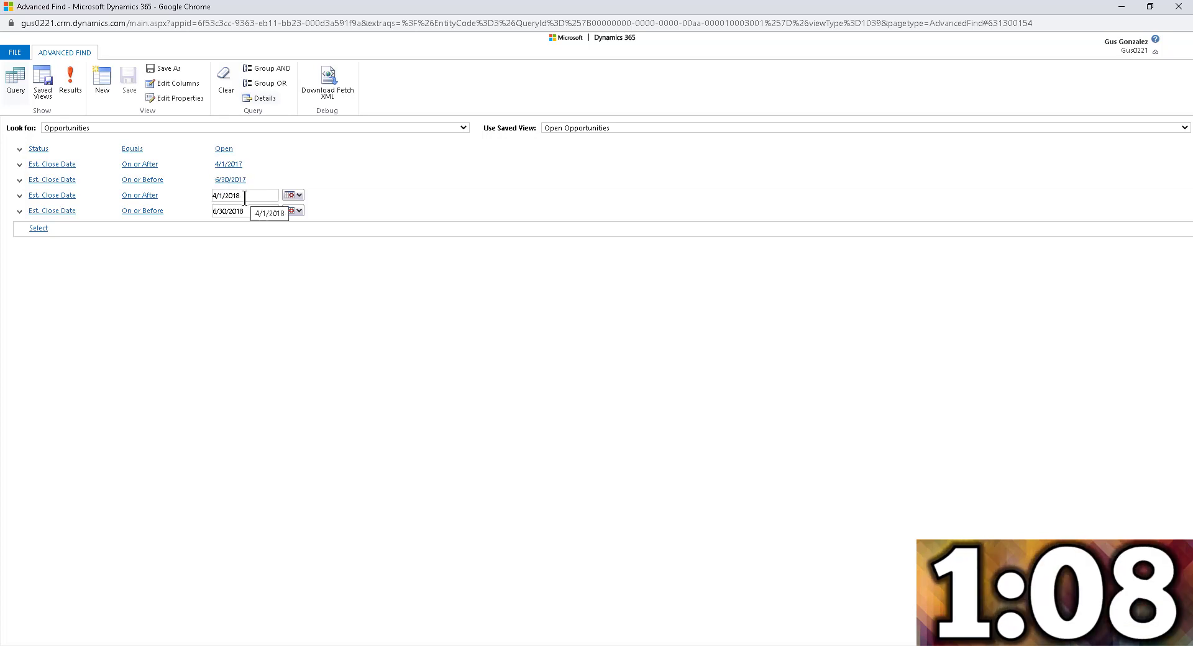
{"action": "left_click", "coordinate": [246, 212]}
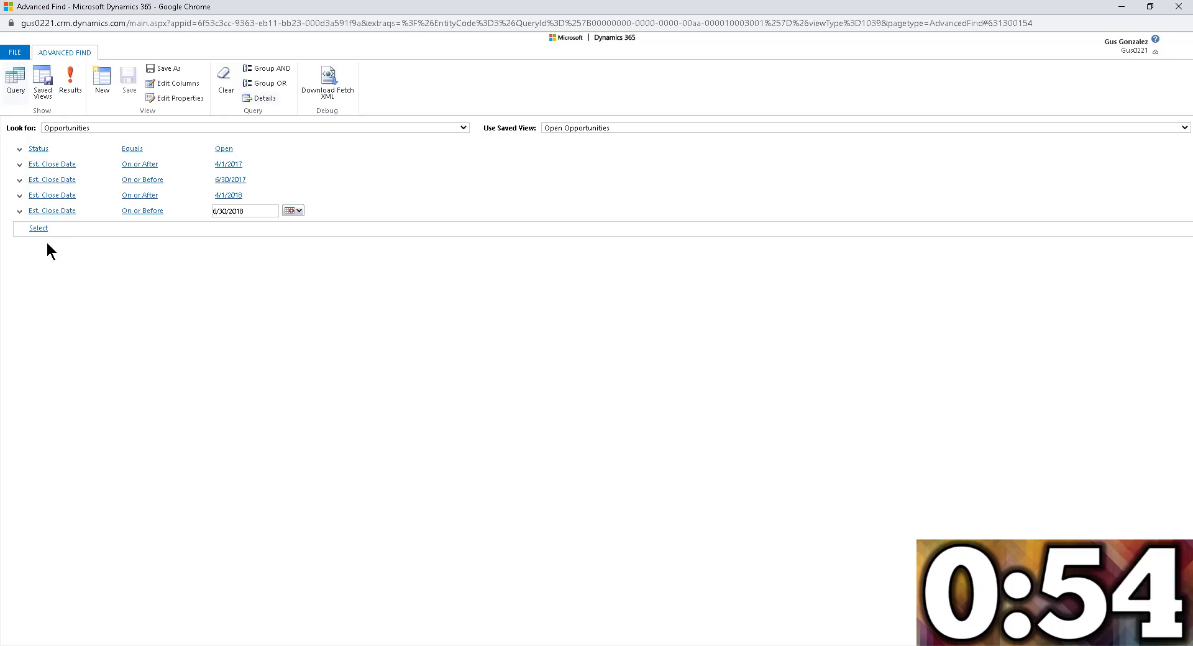
Step: Group the two 2017 Est. Close Date clauses with AND
{"action": "left_click", "coordinate": [19, 165]}
{"action": "left_click", "coordinate": [23, 183]}
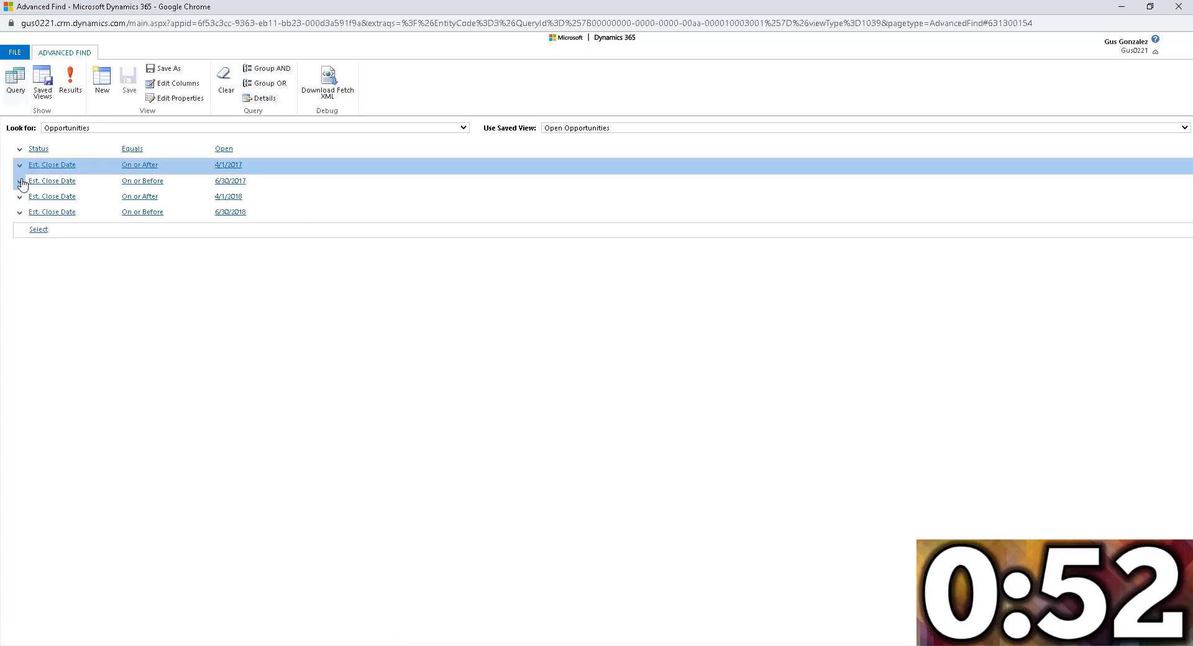
{"action": "left_click", "coordinate": [19, 182]}
{"action": "left_click", "coordinate": [43, 197]}
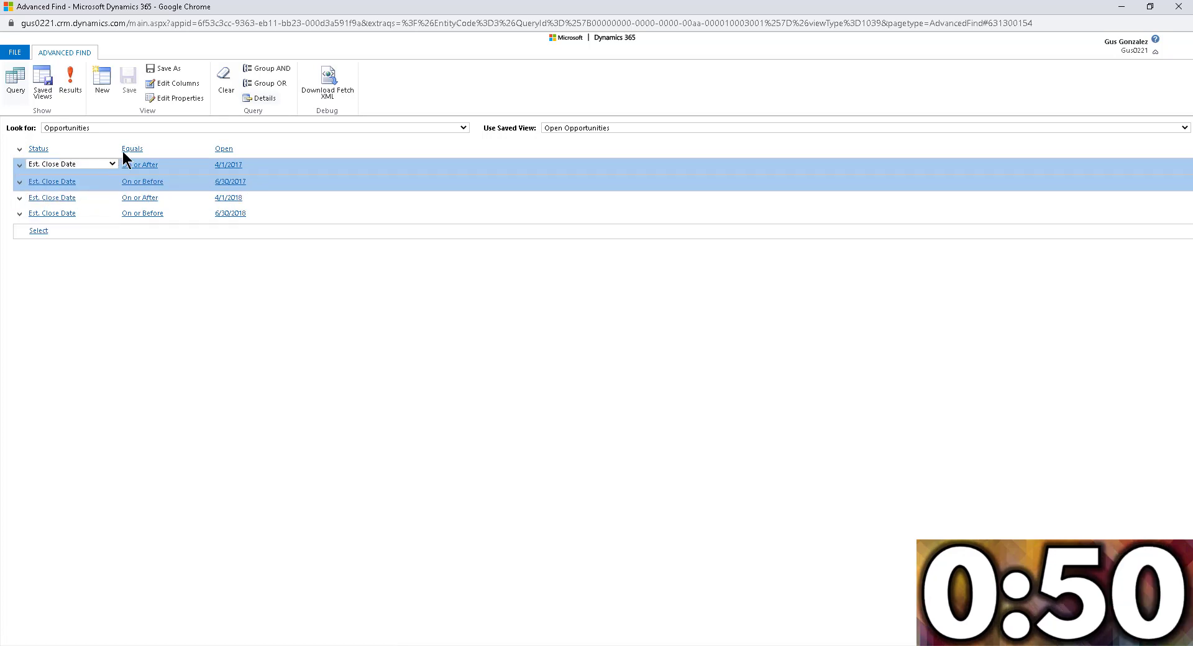
{"action": "left_click", "coordinate": [266, 68]}
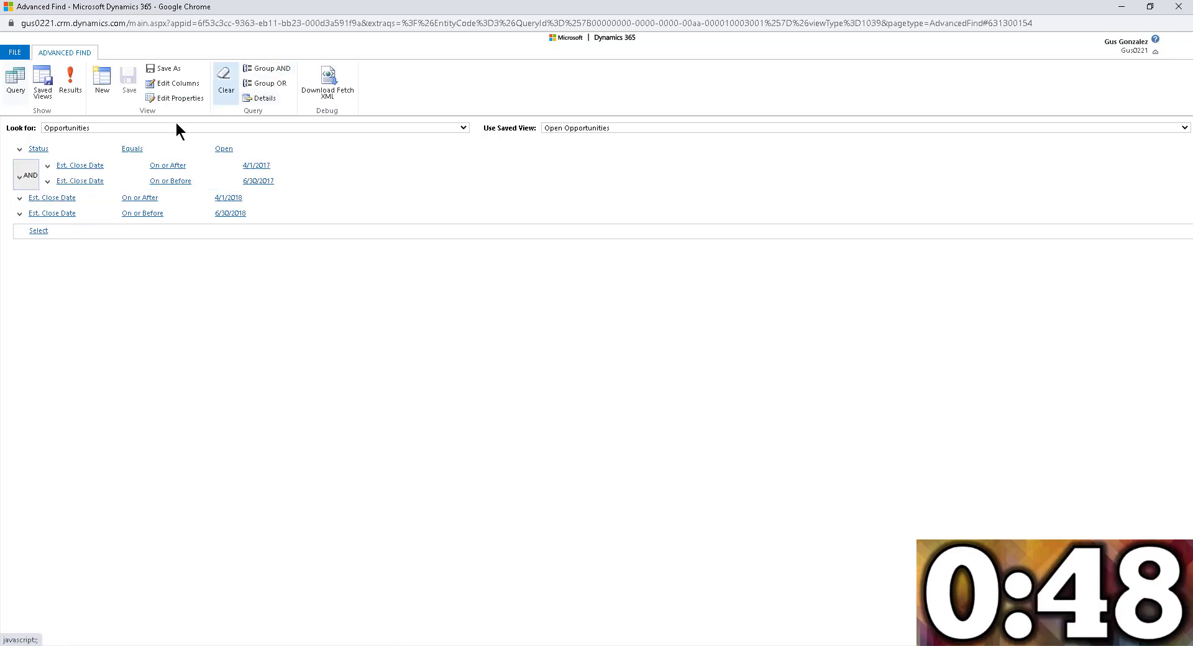
Step: Group the two 2018 Est. Close Date clauses with AND, and test the query before returning to its criteria
{"action": "left_click", "coordinate": [20, 198]}
{"action": "left_click", "coordinate": [39, 213]}
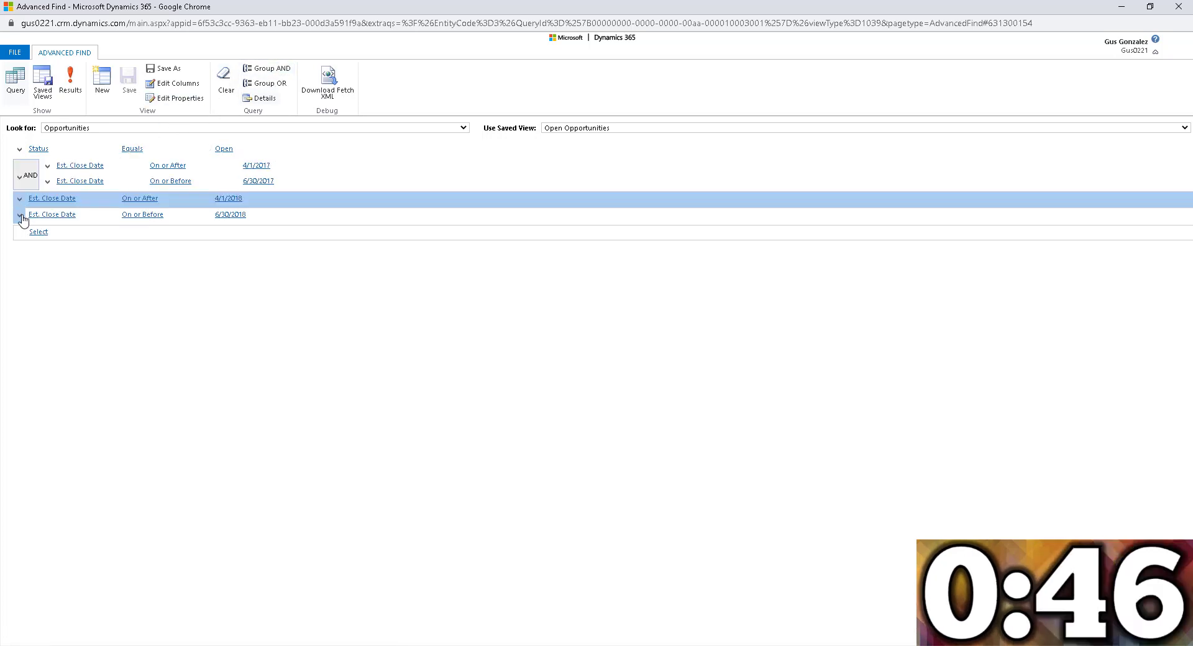
{"action": "left_click", "coordinate": [20, 215]}
{"action": "left_click", "coordinate": [41, 229]}
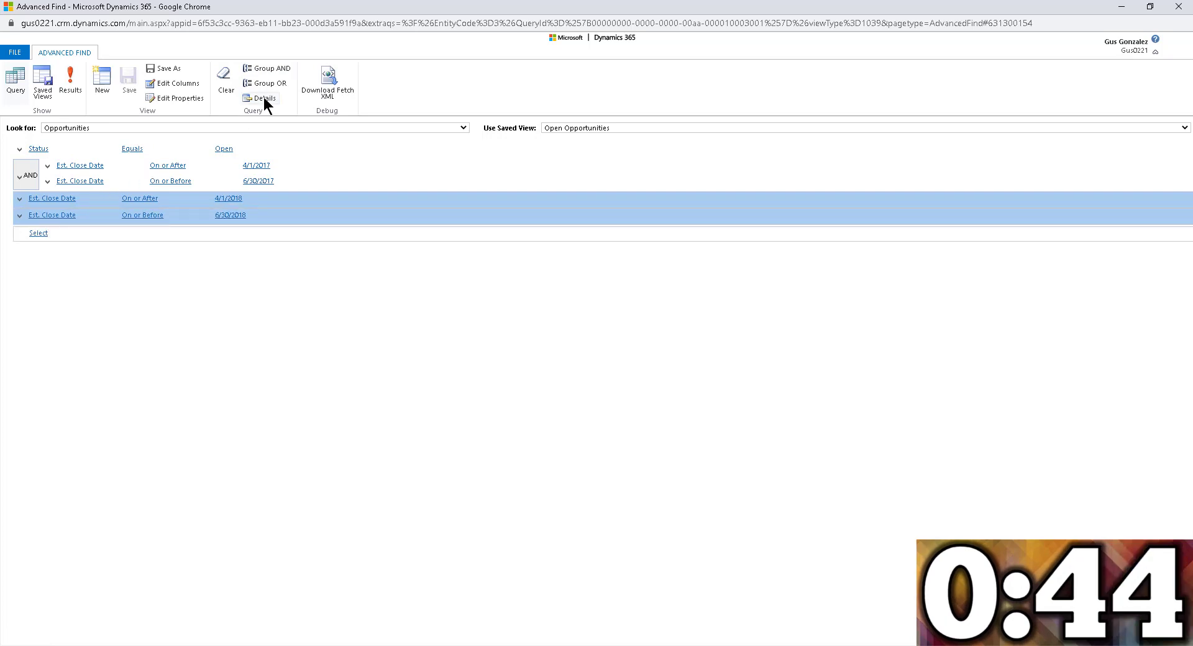
{"action": "left_click", "coordinate": [265, 68]}
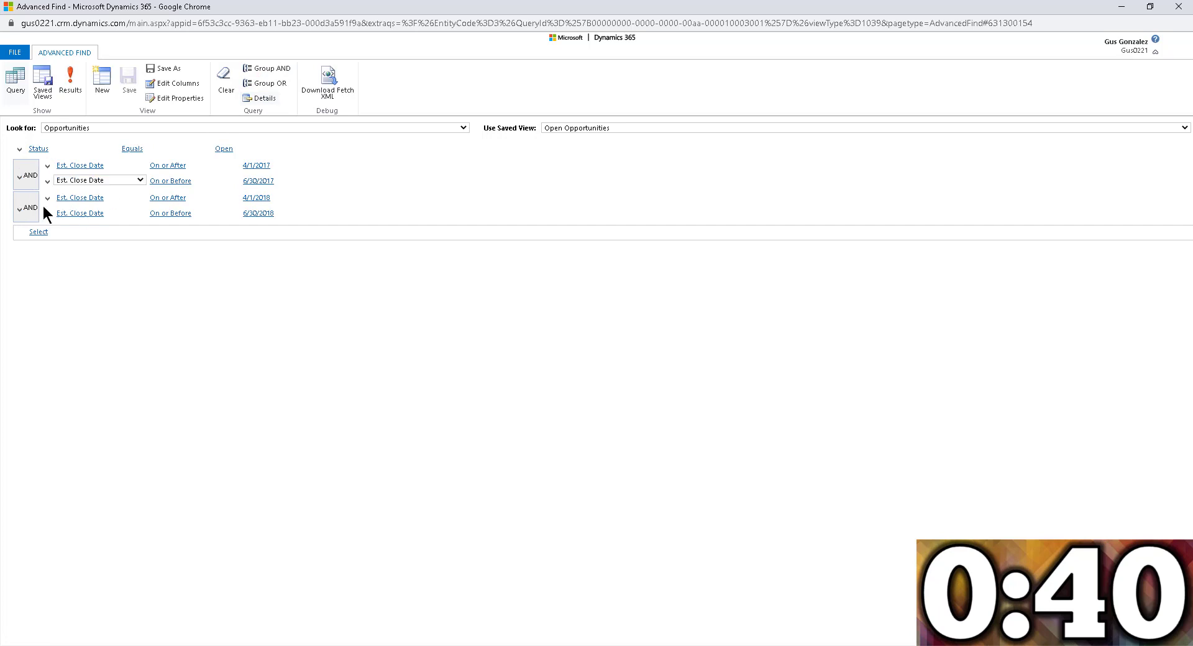
{"action": "left_click", "coordinate": [71, 91]}
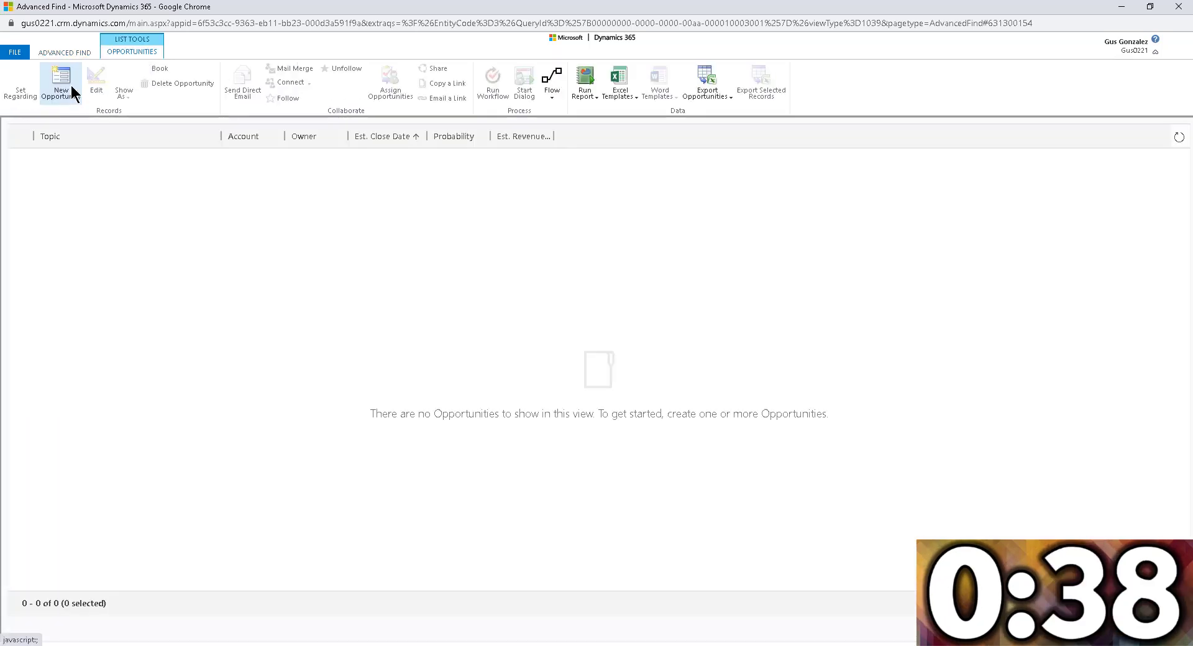
{"action": "left_click", "coordinate": [69, 53]}
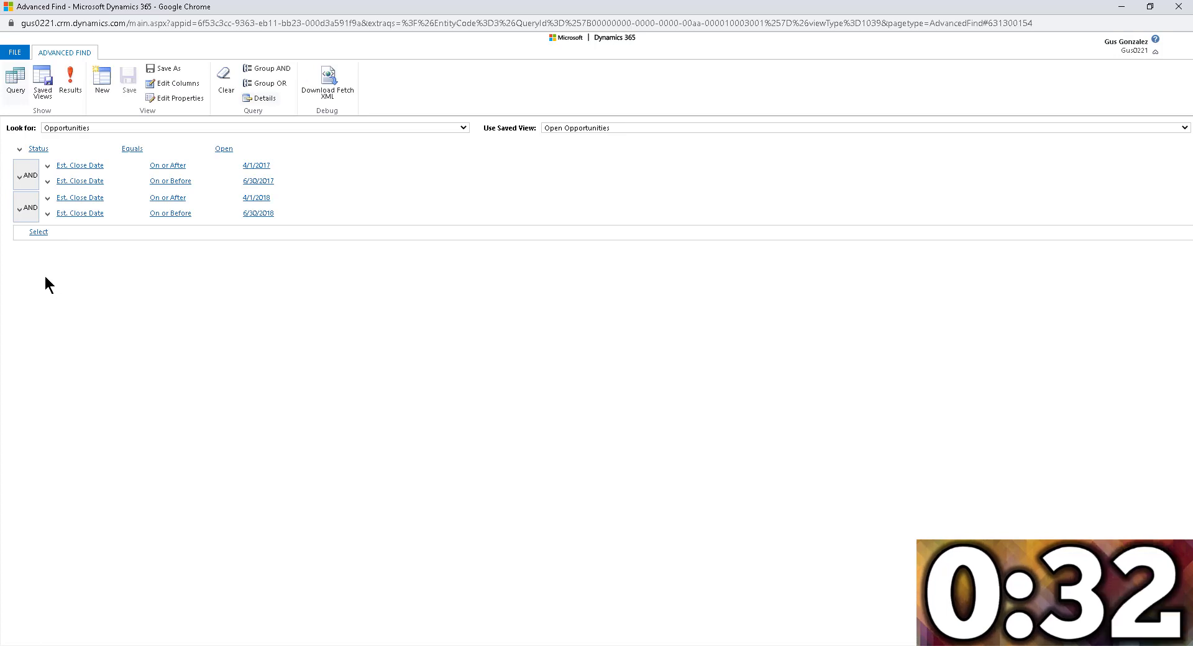
Step: Combine the 2017 and 2018 AND groups in an OR group and run the query
{"action": "left_click", "coordinate": [19, 179]}
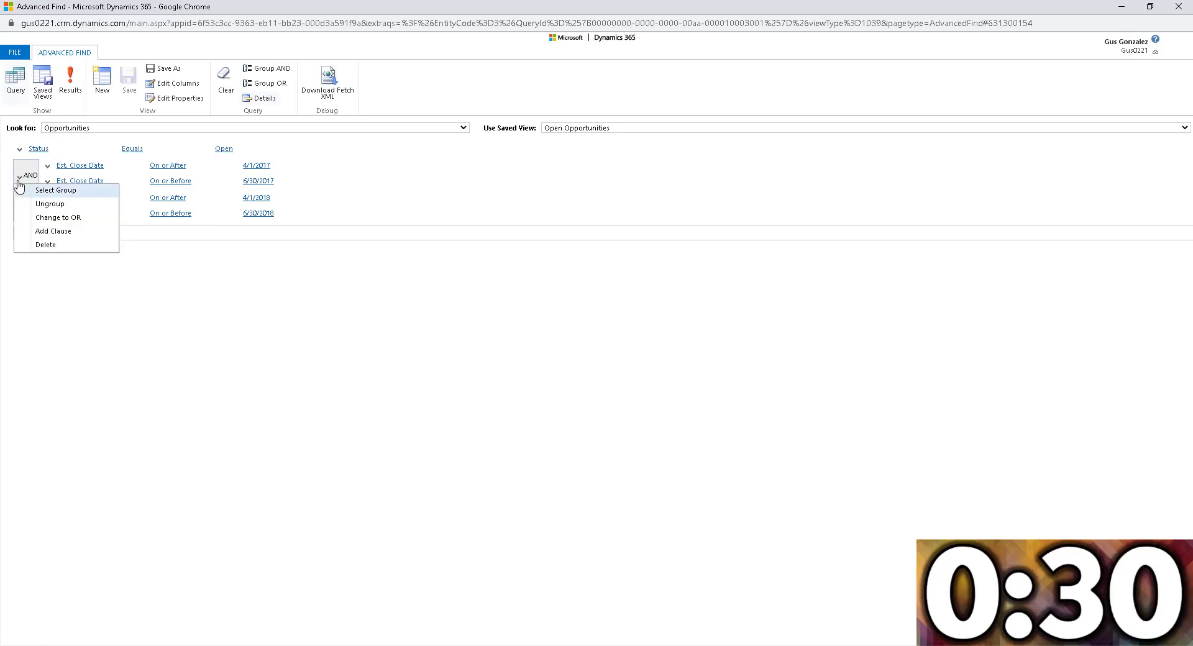
{"action": "left_click", "coordinate": [39, 191]}
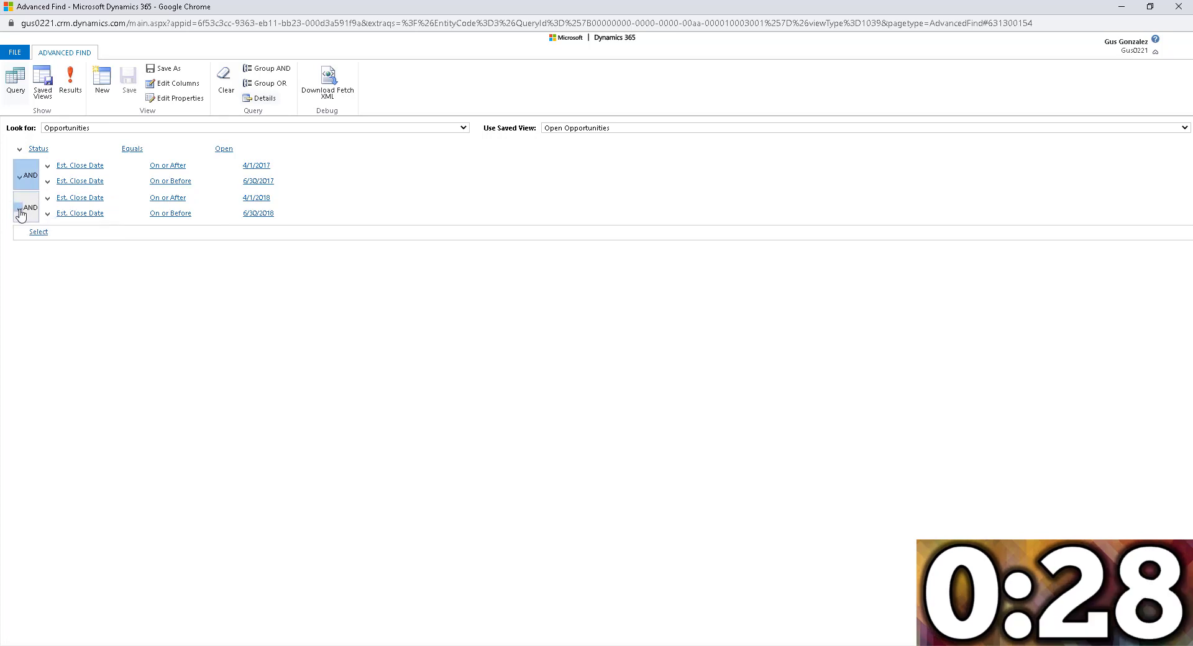
{"action": "left_click", "coordinate": [20, 215]}
{"action": "left_click", "coordinate": [39, 225]}
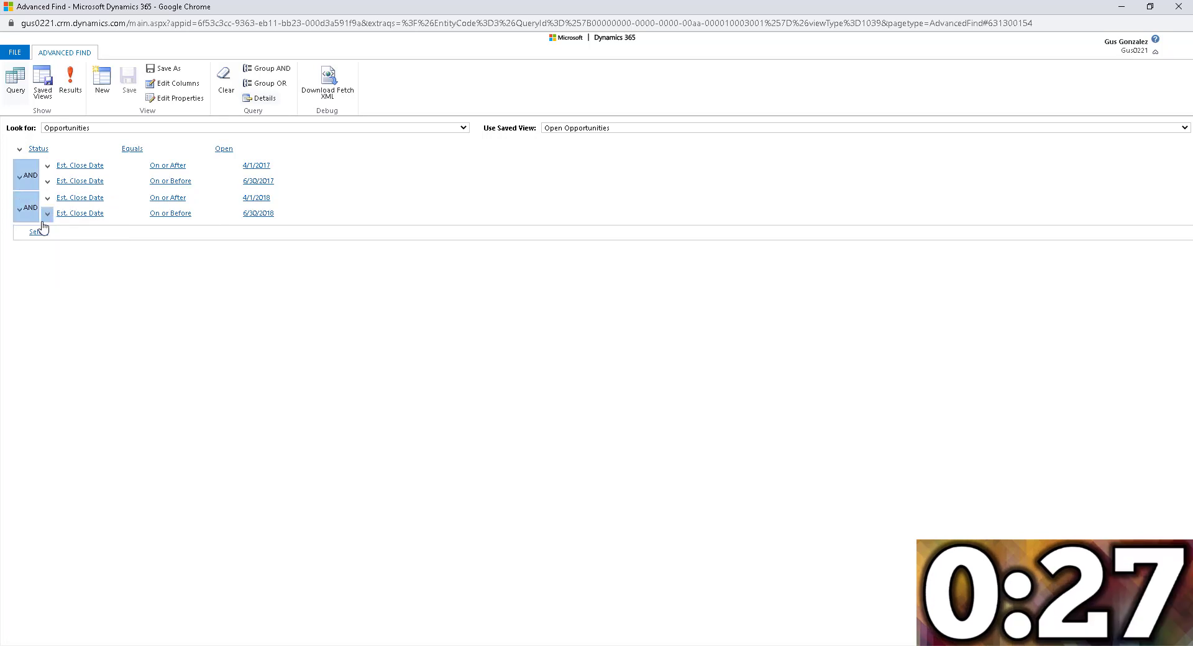
{"action": "left_click", "coordinate": [271, 84]}
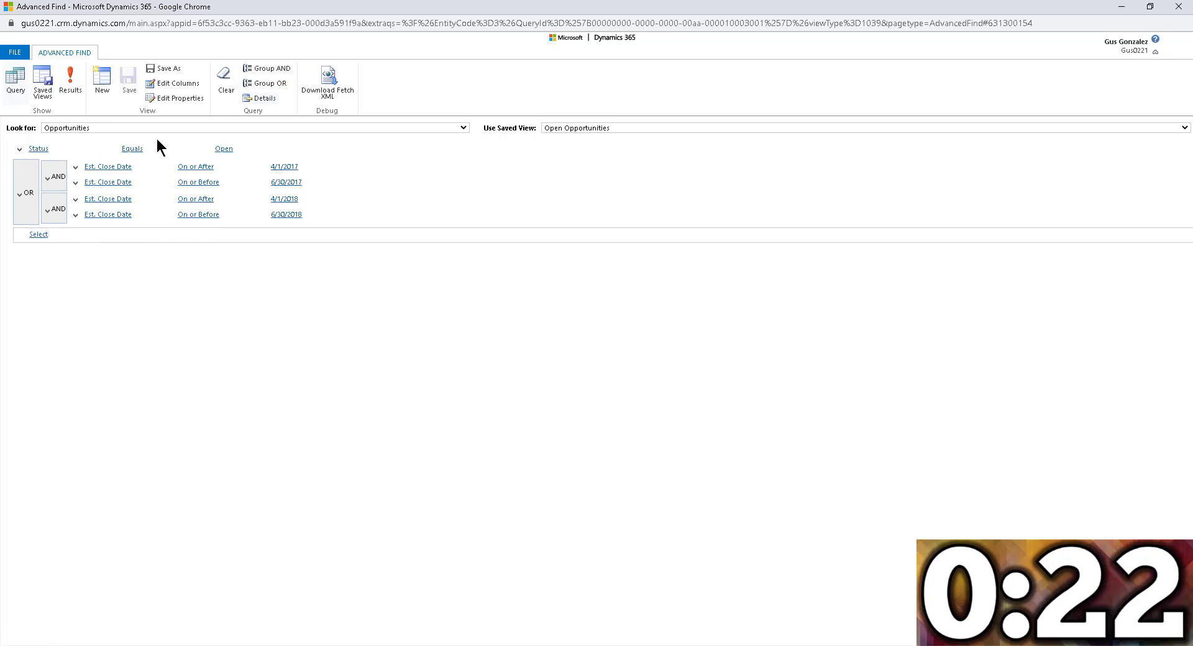
{"action": "mouse_move", "coordinate": [122, 167]}
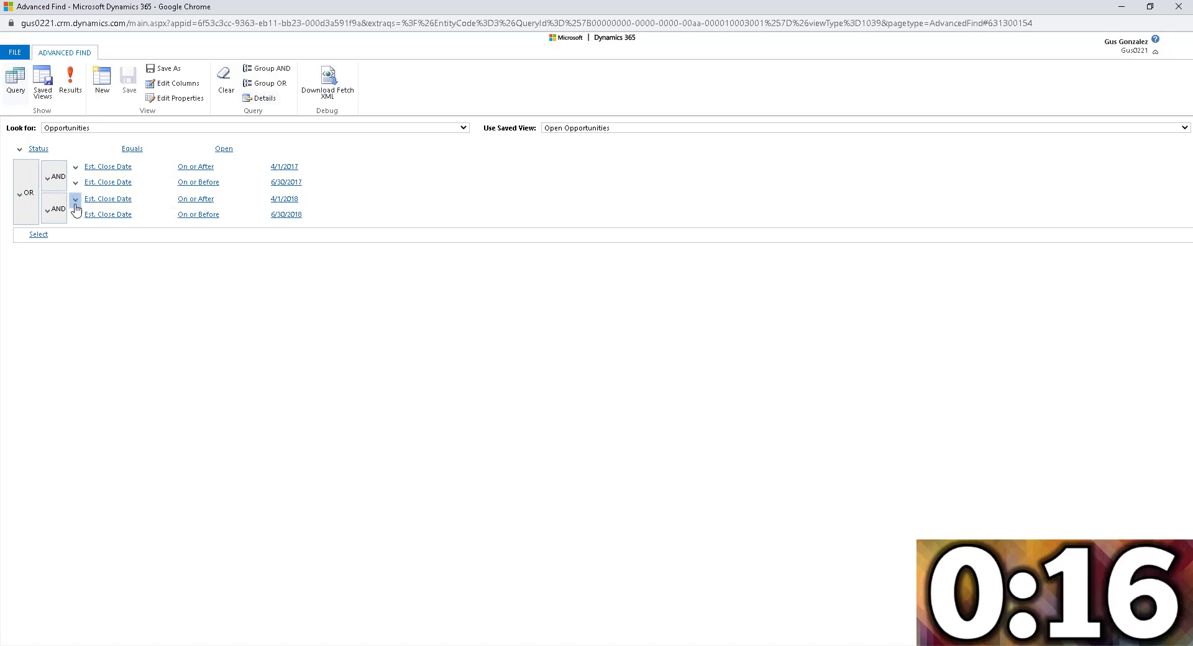
{"action": "left_click", "coordinate": [69, 91]}
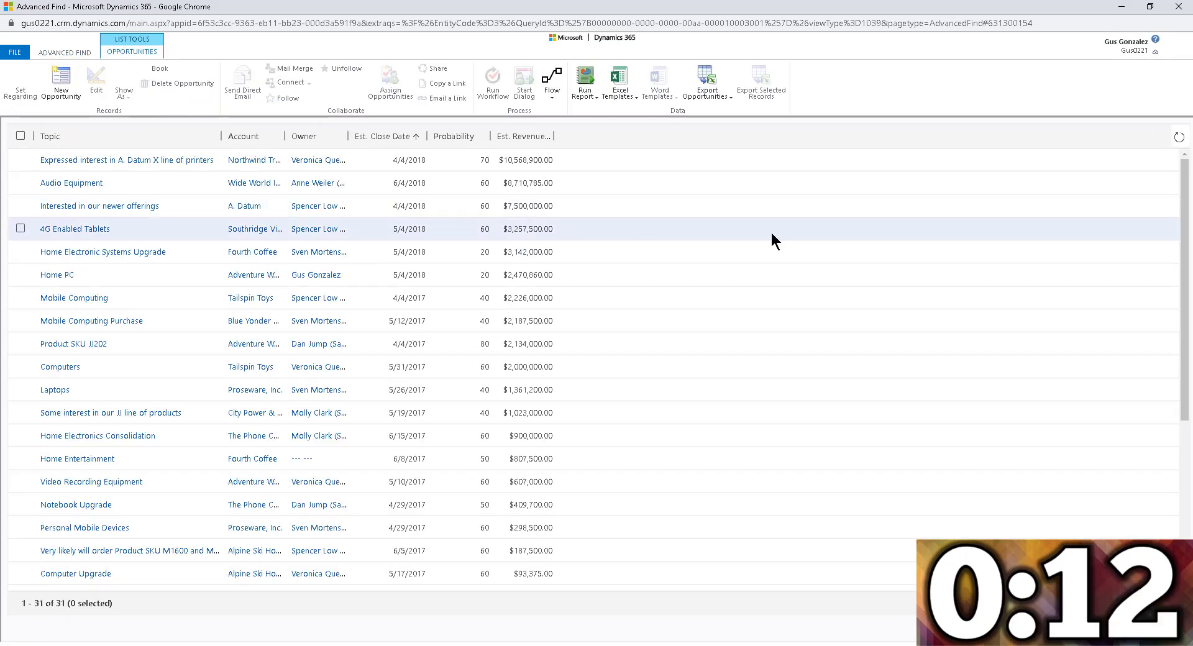